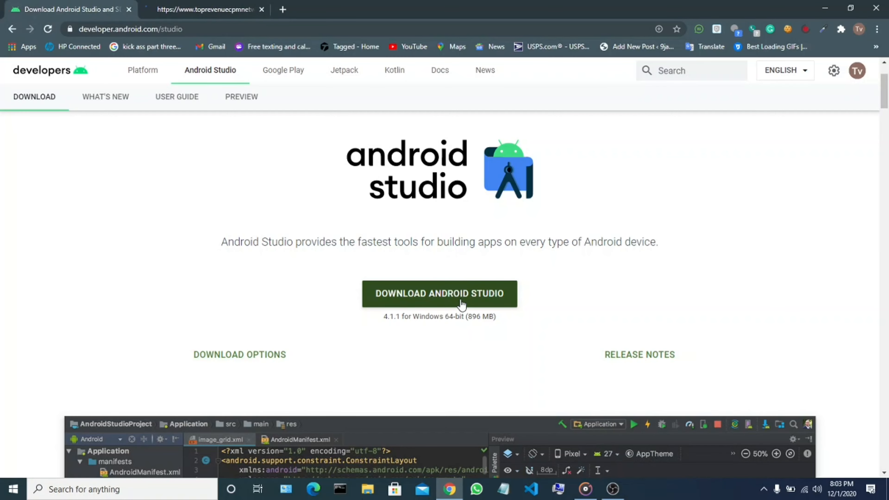
Download Android Studio 4.1.1 for Windows, agreeing to the terms and conditions, and close the extra browser tab
click(462, 303)
click(107, 397)
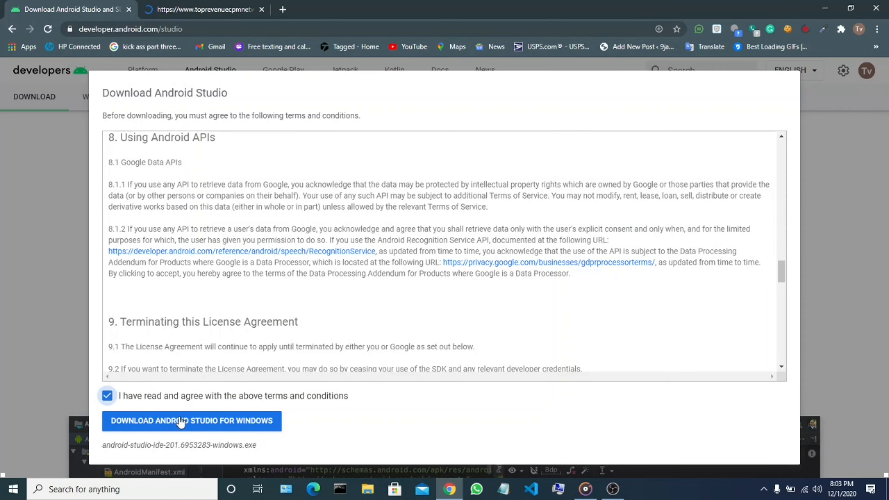
click(185, 420)
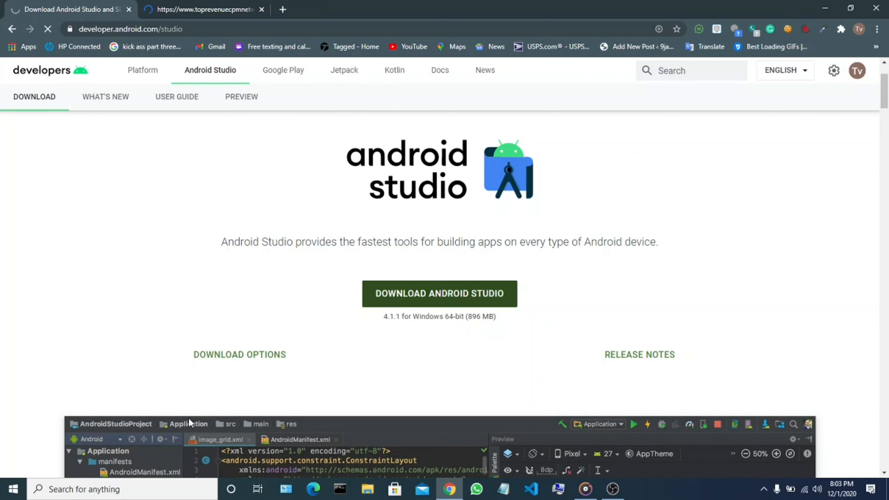
click(262, 10)
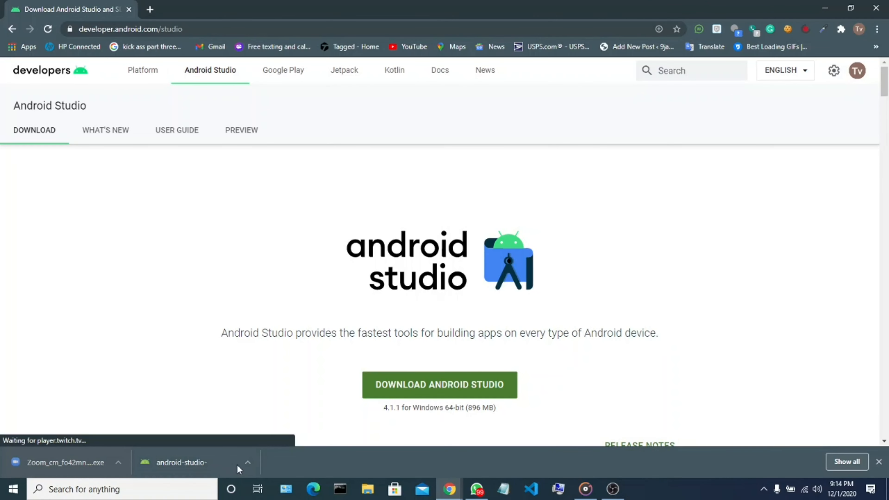
Try to open the downloaded Android Studio installer from the browser's list of downloads
click(244, 465)
click(294, 397)
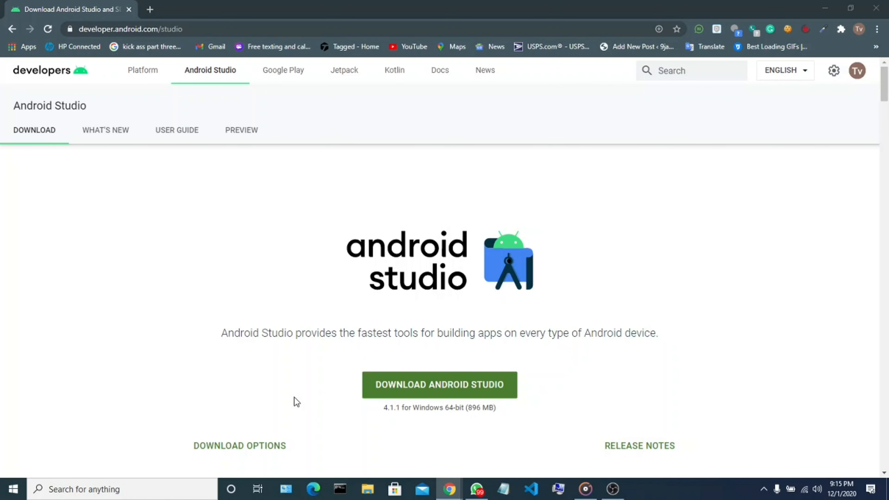
scroll(294, 397, down, 3)
scroll(516, 309, down, 10)
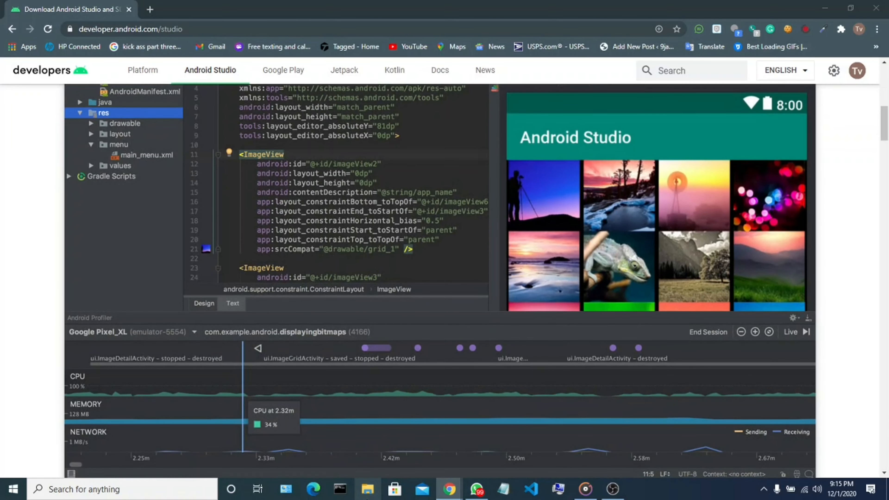
Switch to File Explorer and launch the android-studio-ide-201.6953283-windows installer from the Downloads folder
click(367, 488)
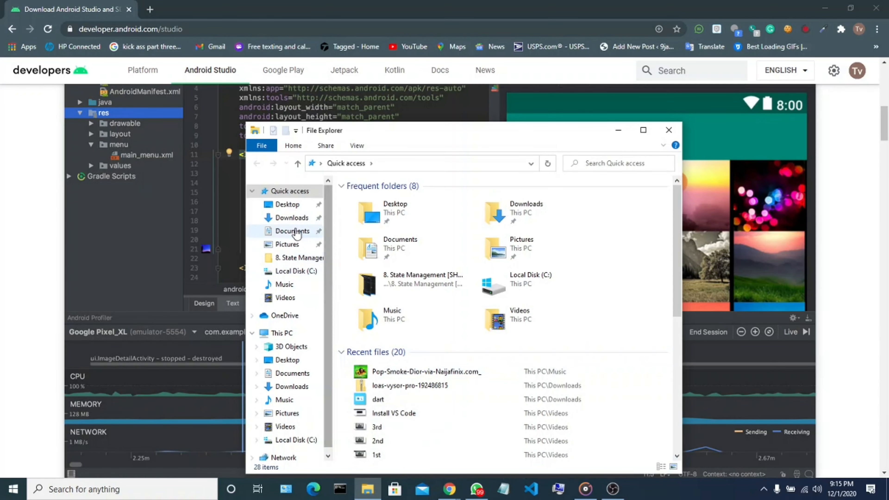
click(285, 218)
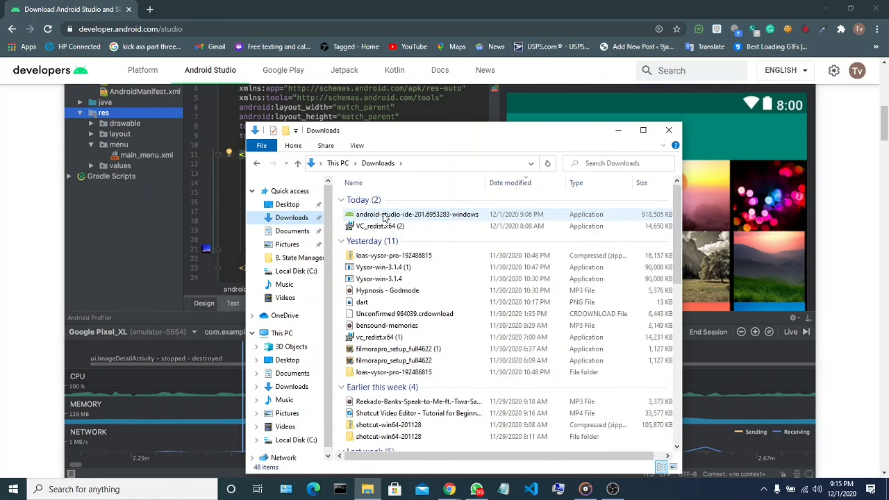
double_click(384, 215)
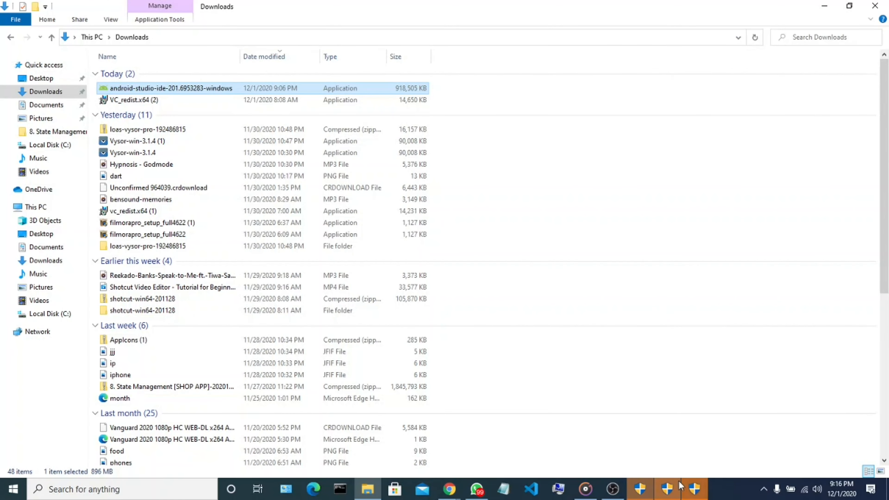
Close the pending duplicate administrator permission requests and the Android Studio Setup error dialogs
mouse_move(706, 489)
click(746, 404)
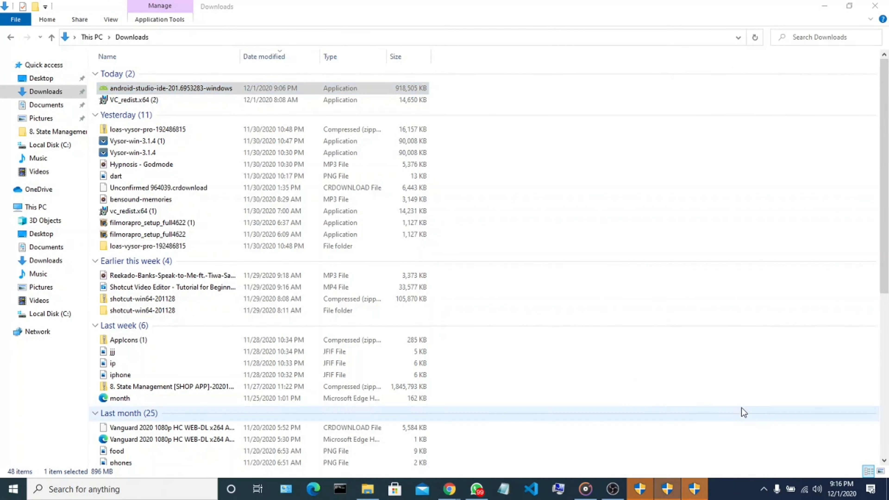
mouse_move(673, 491)
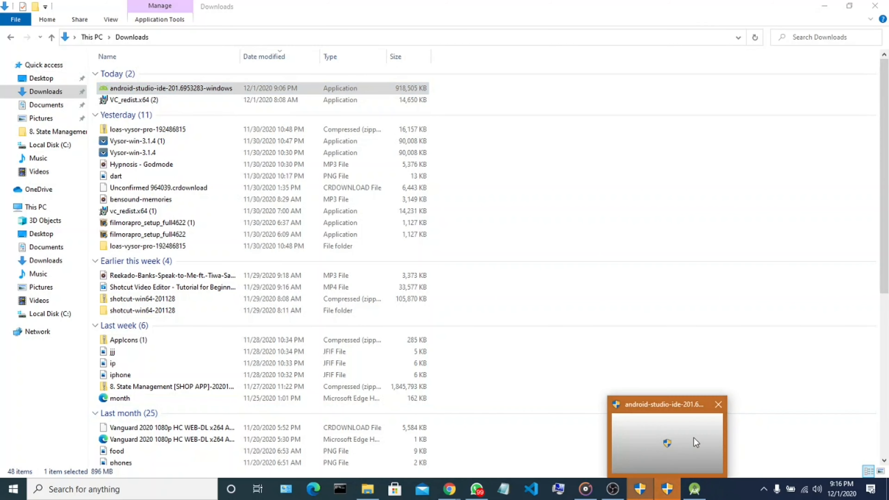
click(715, 404)
mouse_move(640, 490)
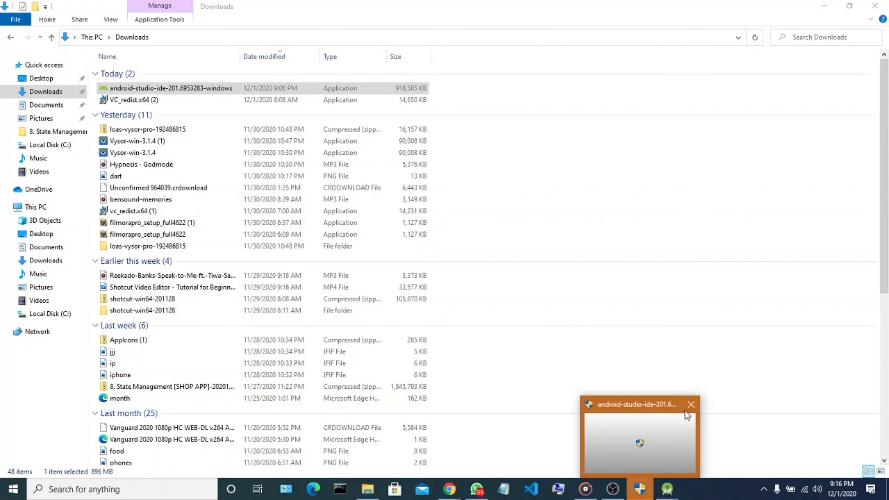
click(689, 405)
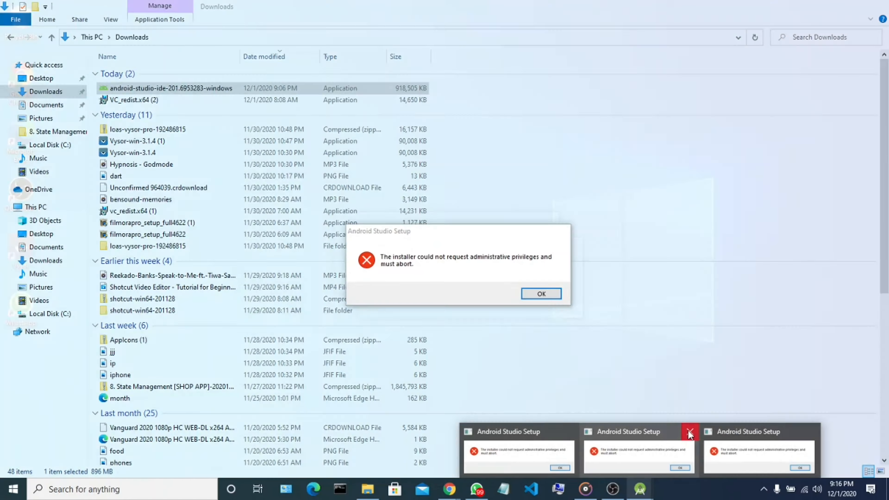
click(688, 431)
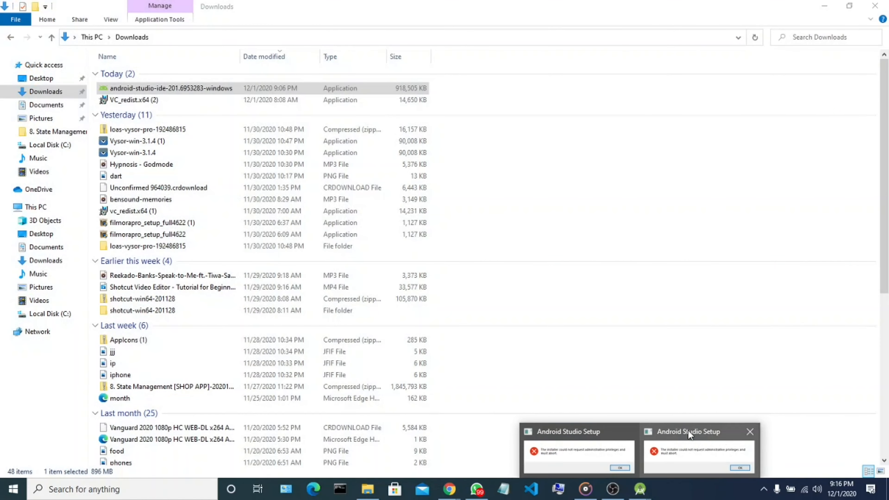
click(750, 434)
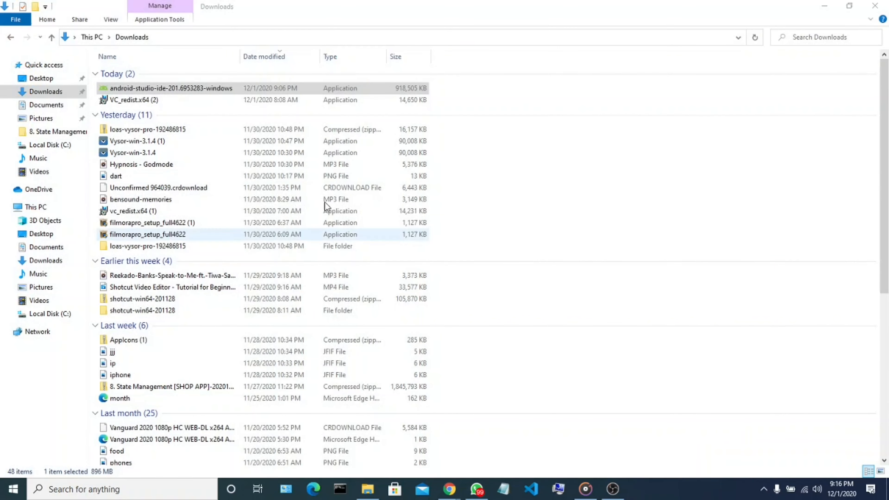
Relaunch the android-studio-ide-201.6953283-windows installer and grant it administrator permission
double_click(290, 89)
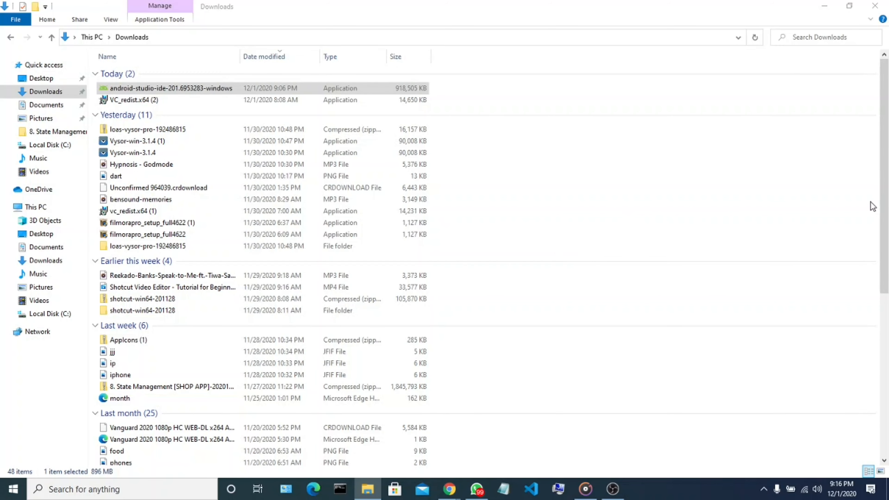
drag(886, 206, 887, 280)
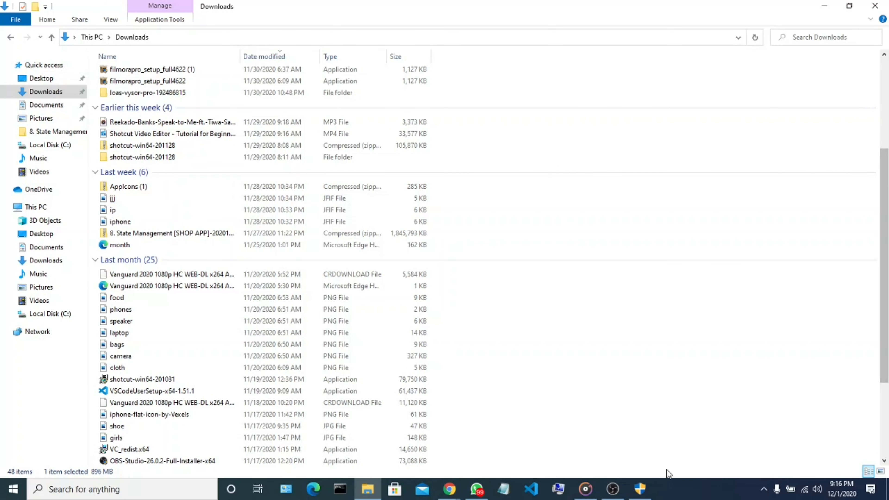
click(639, 489)
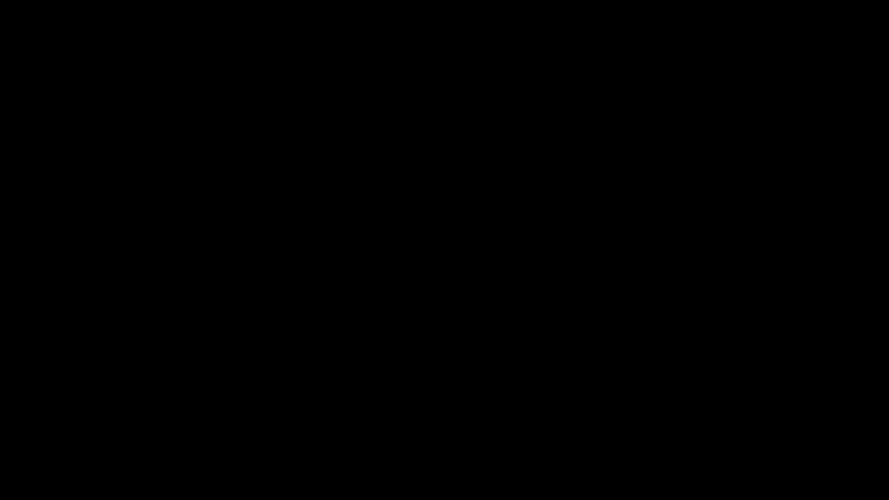
click(406, 319)
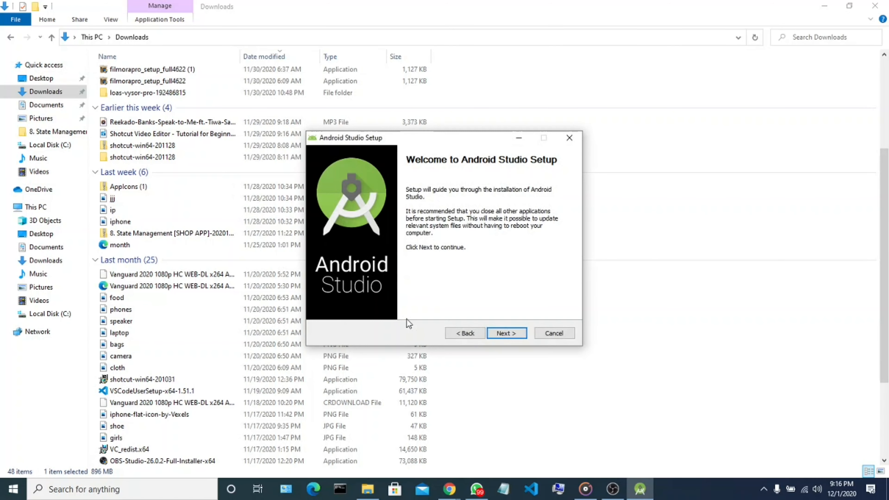
Install Android Studio with the Android Virtual Device component, the default location and the Android Studio Start Menu folder
click(512, 334)
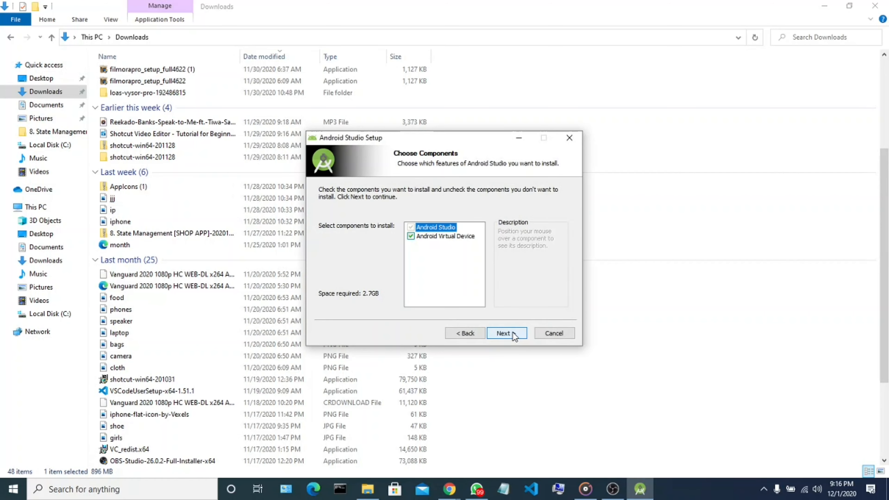
click(513, 333)
click(513, 335)
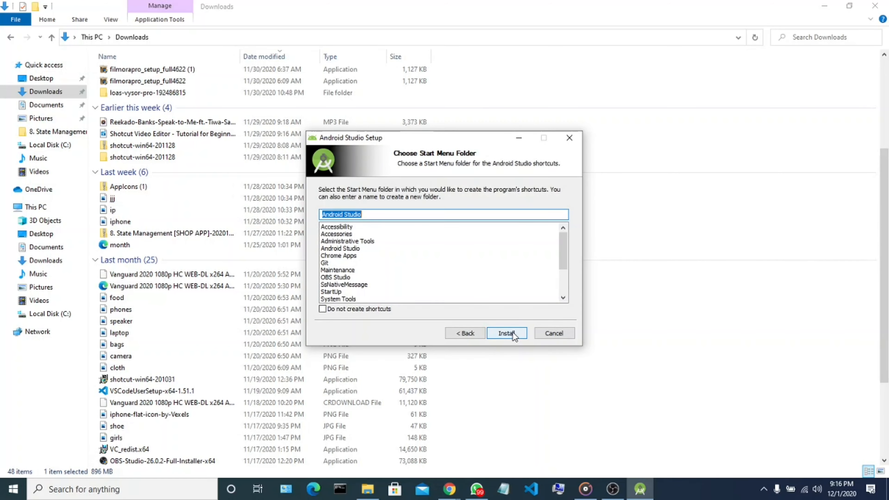
click(513, 333)
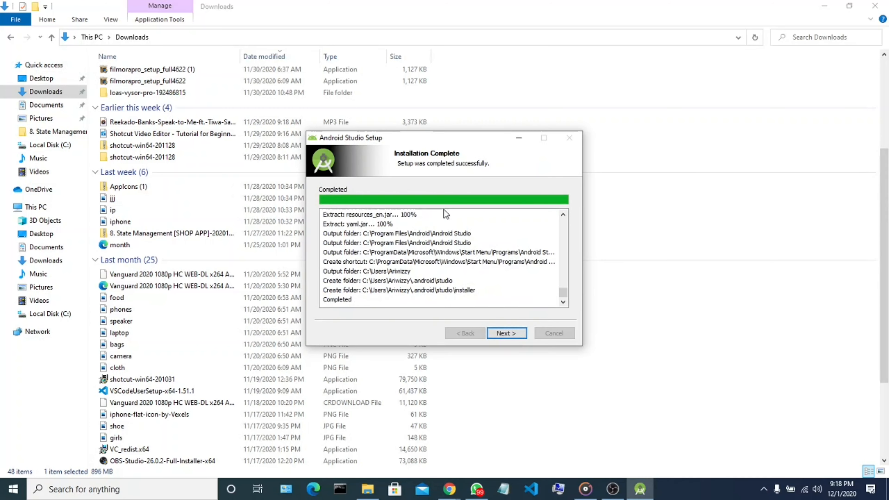
Finish the Android Studio setup wizard and let Android Studio start
scroll(506, 252, up, 1)
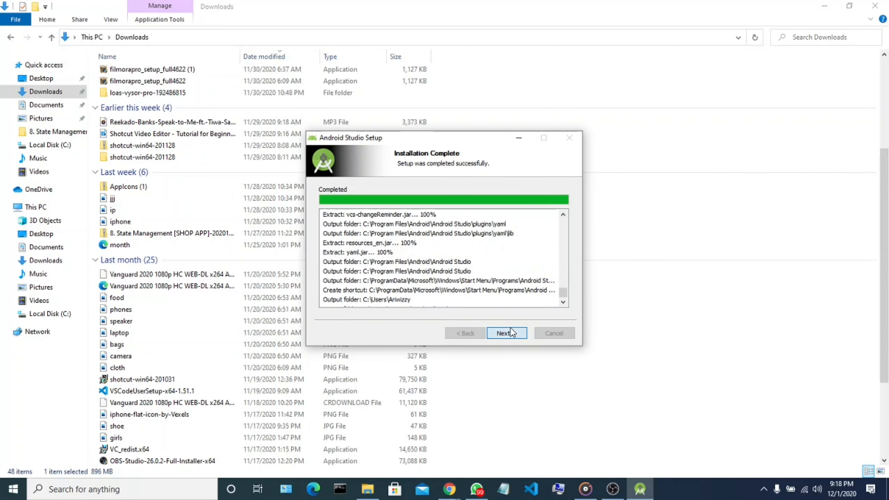
click(506, 333)
click(506, 333)
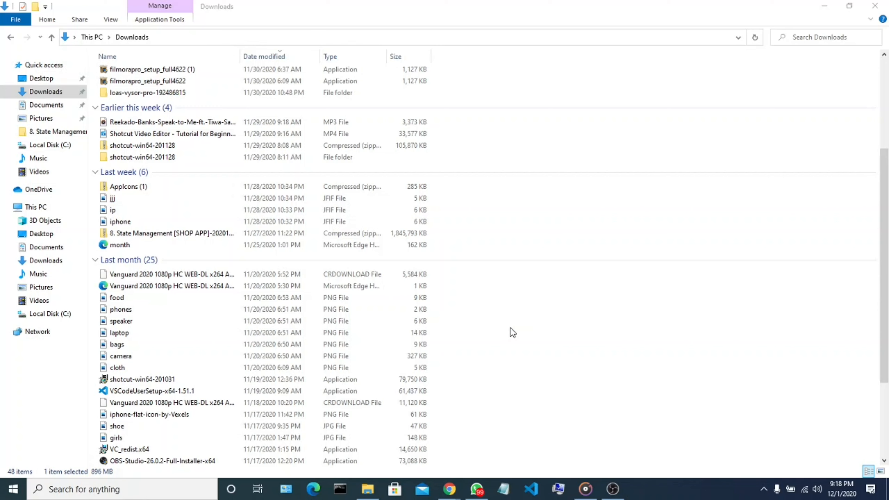
scroll(512, 332, down, 3)
scroll(511, 332, up, 7)
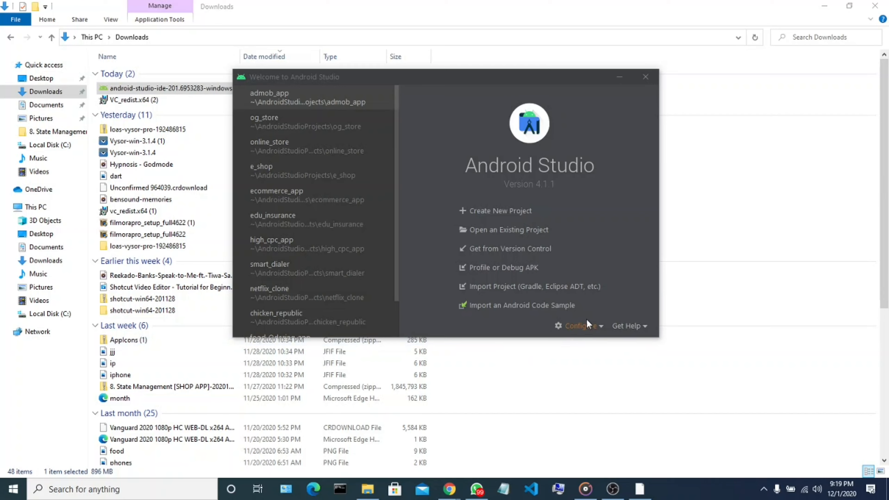
Open Android Studio's plugin settings and search the marketplace for "flutter"
click(587, 325)
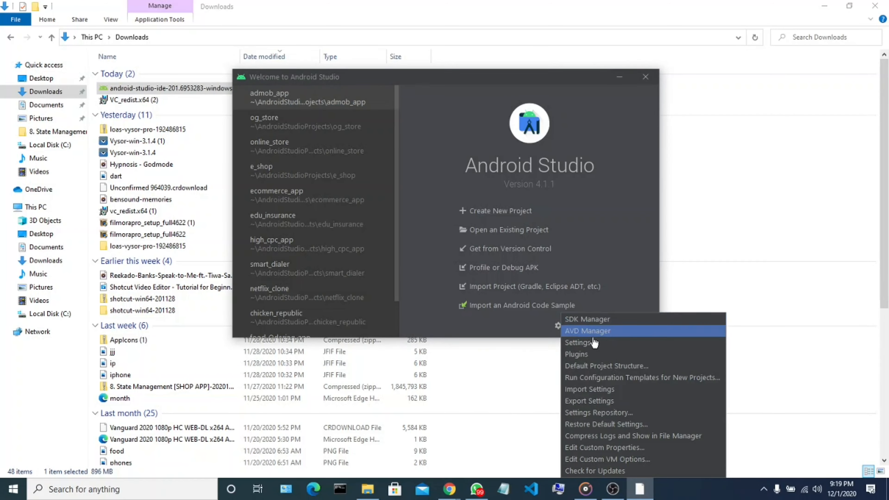
click(595, 355)
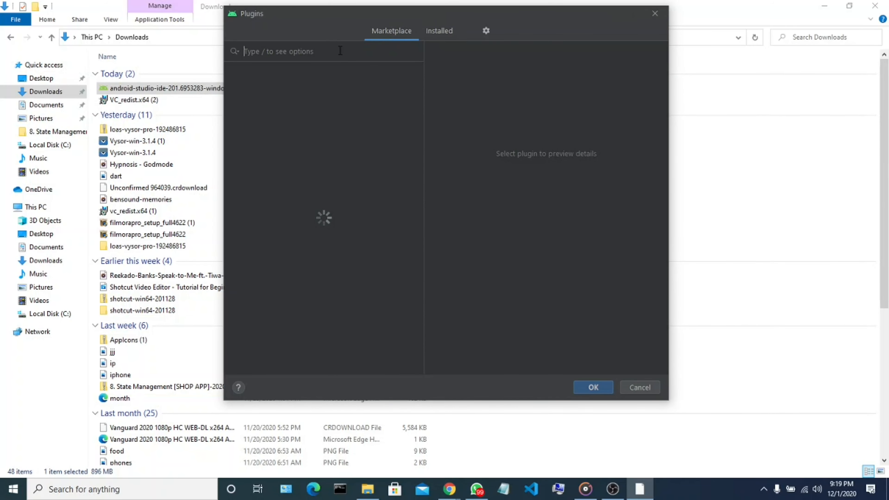
text(flutter)
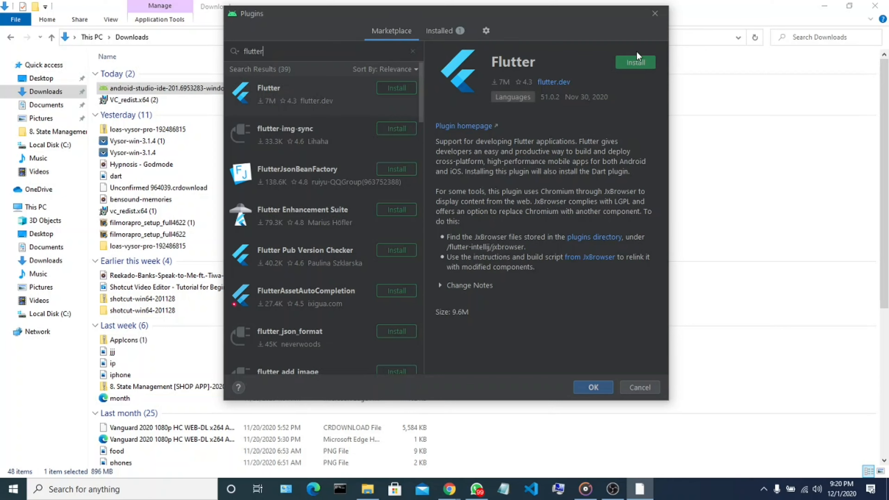
Install the Flutter plugin by flutter.dev together with its required Dart plugin
click(310, 139)
click(322, 109)
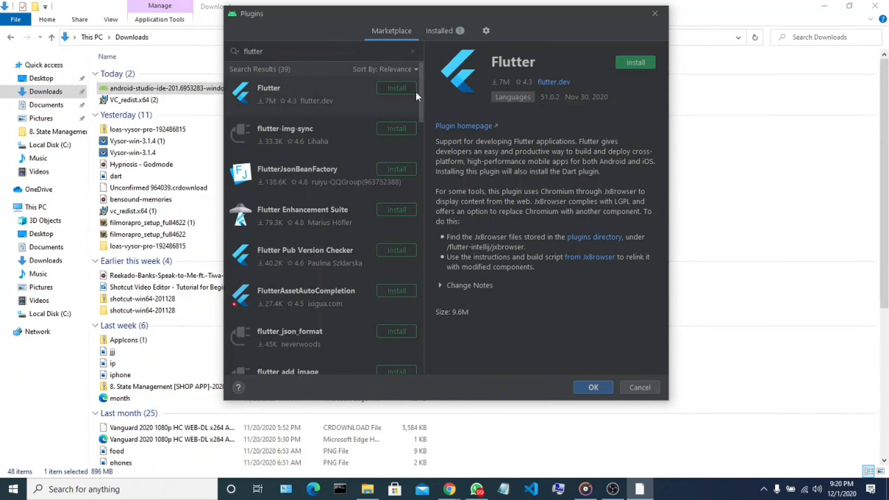
click(646, 61)
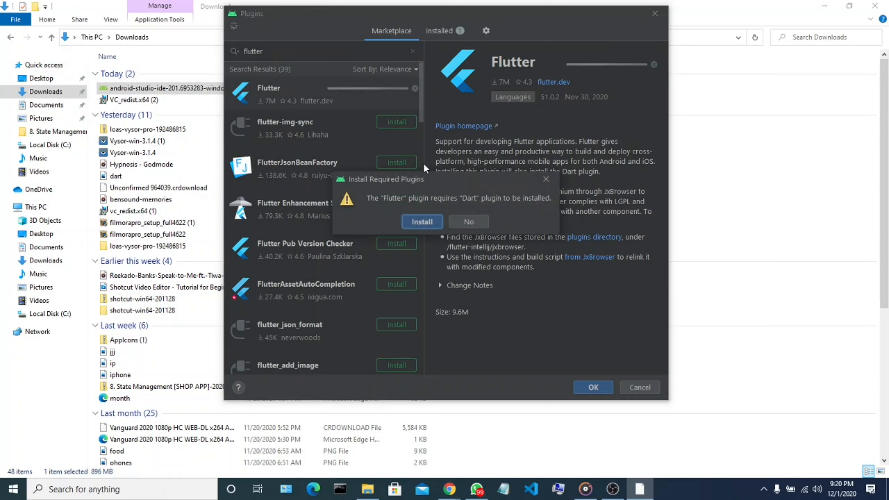
click(431, 220)
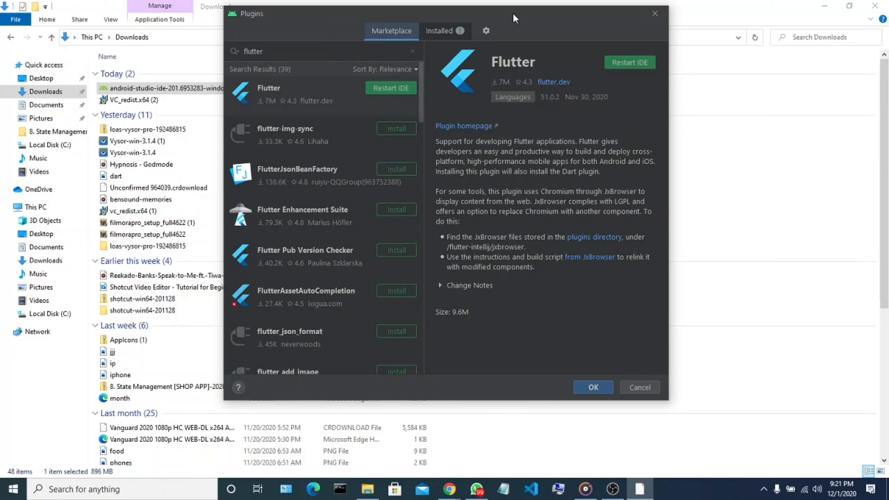
Restart Android Studio to apply the plugin changes
click(632, 63)
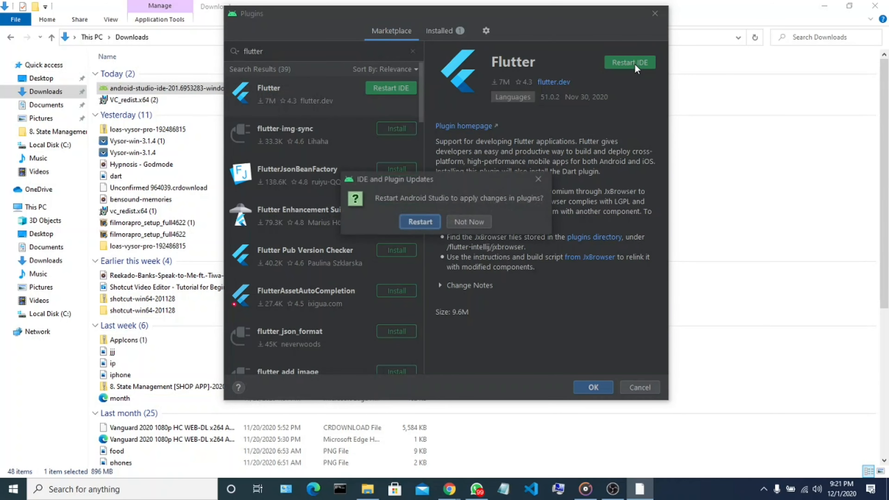
click(416, 227)
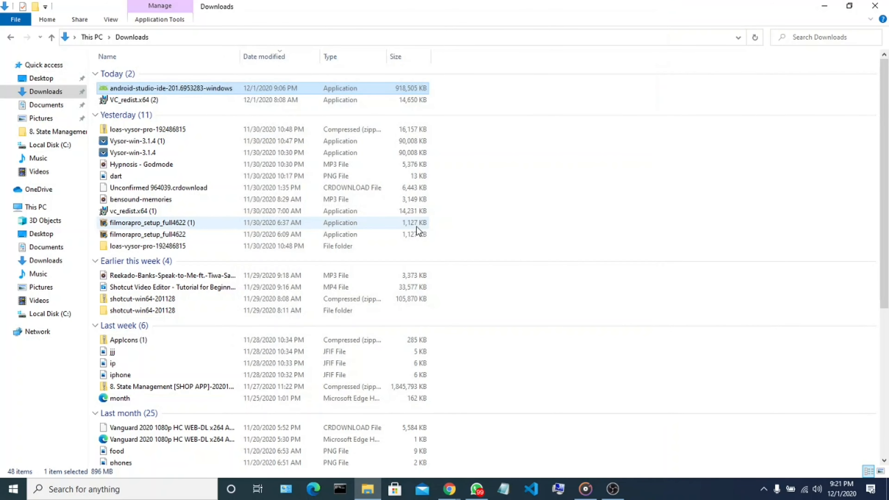
scroll(545, 194, down, 7)
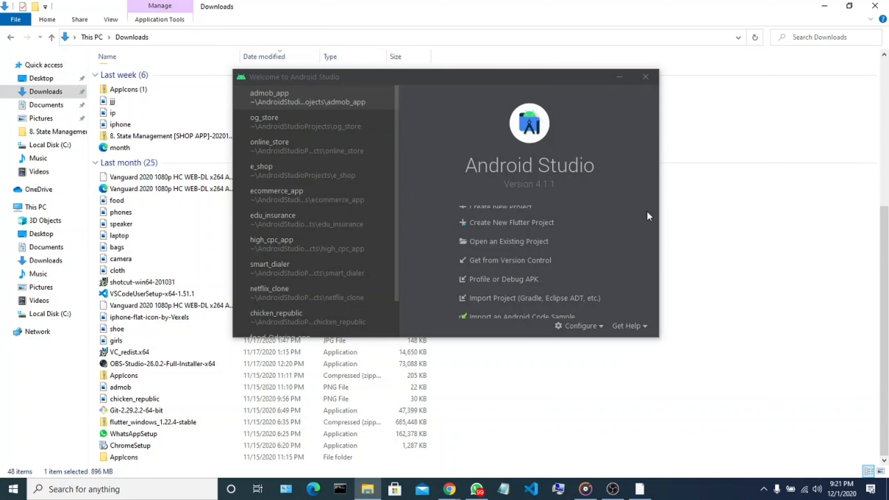
scroll(466, 249, up, 7)
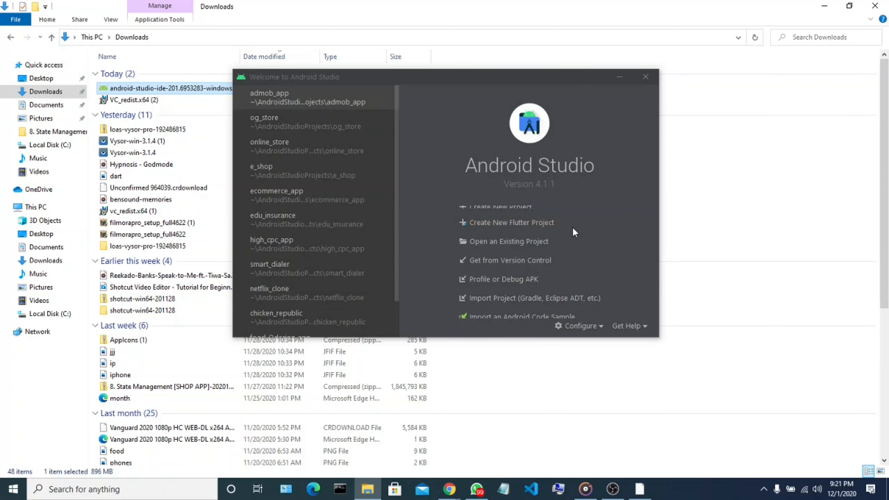
Start a new Flutter Application project and name it Yt_guide
click(531, 227)
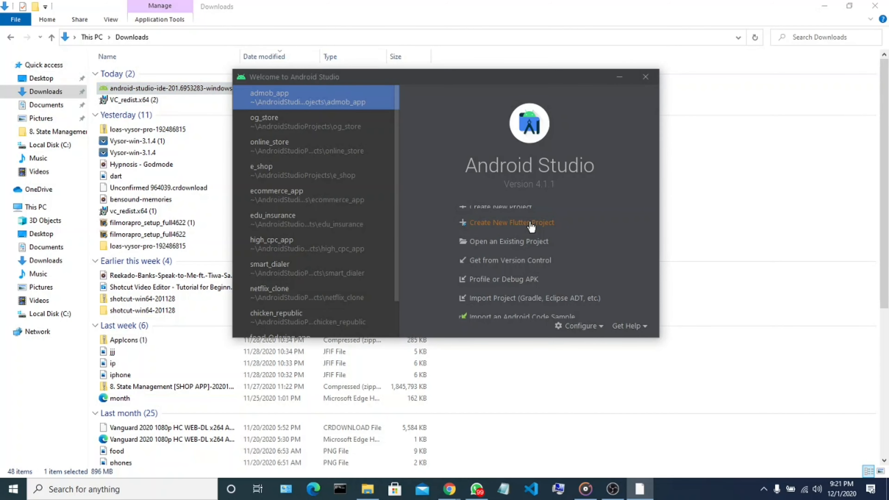
click(531, 227)
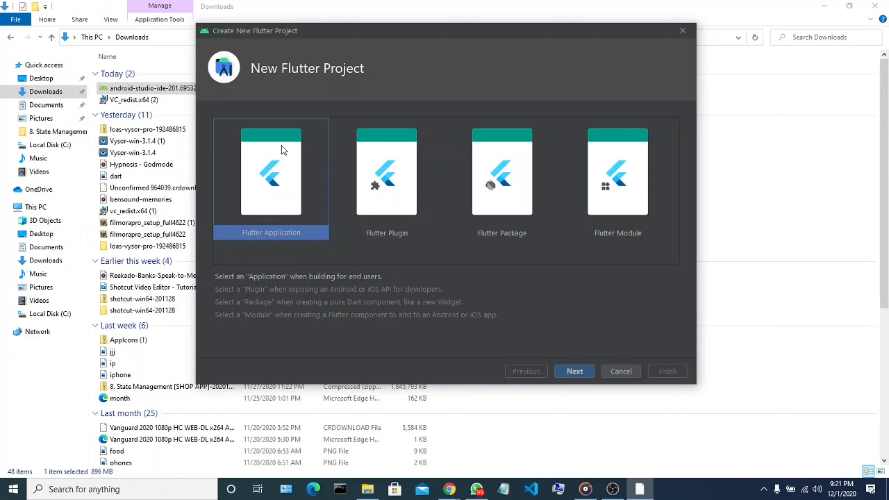
click(573, 371)
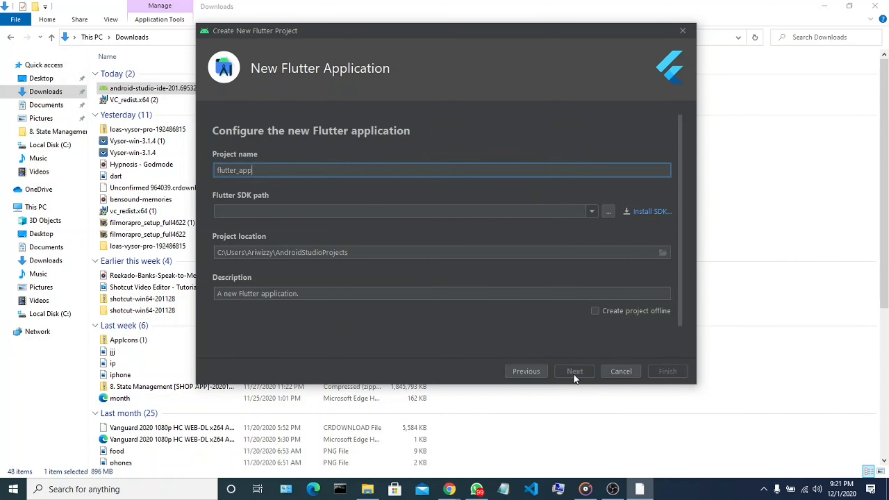
double_click(331, 163)
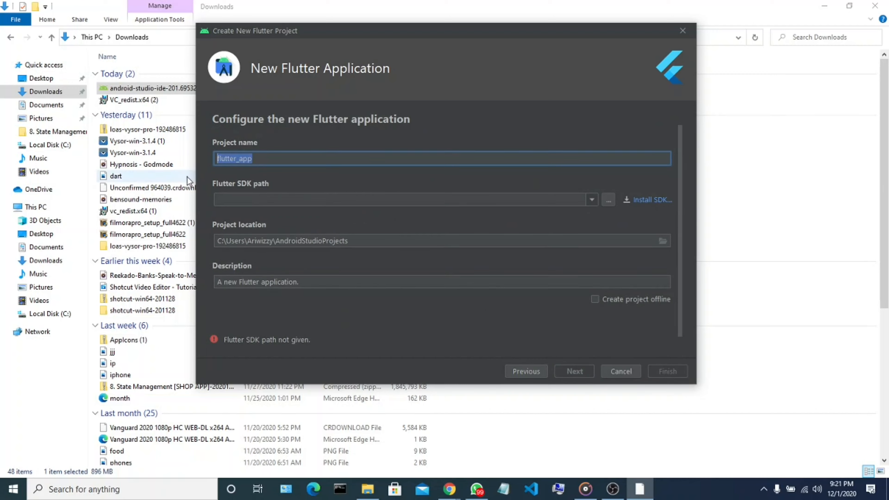
text(Yt_guide)
Set the project's Flutter SDK path to the C:\src\flutter folder
click(614, 198)
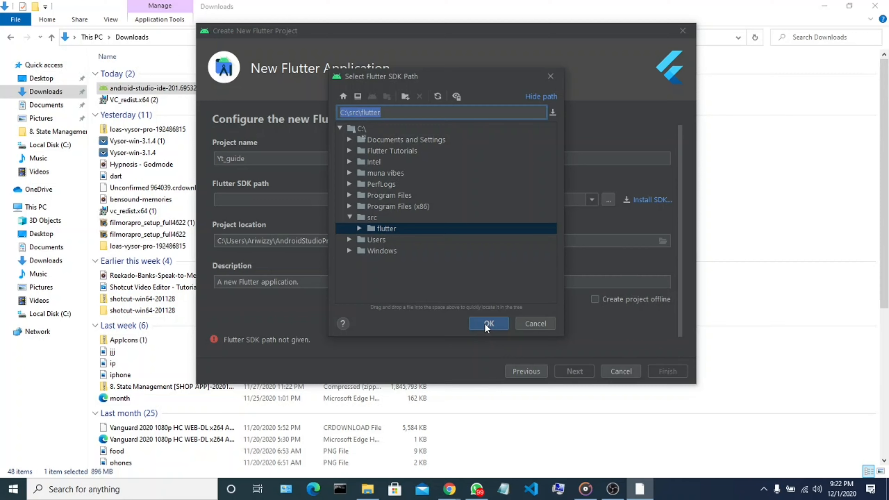
double_click(382, 215)
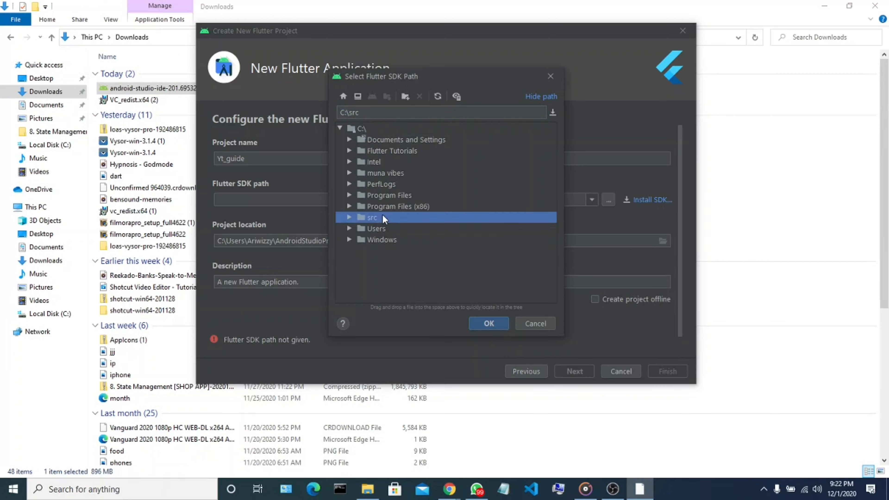
double_click(381, 215)
click(393, 225)
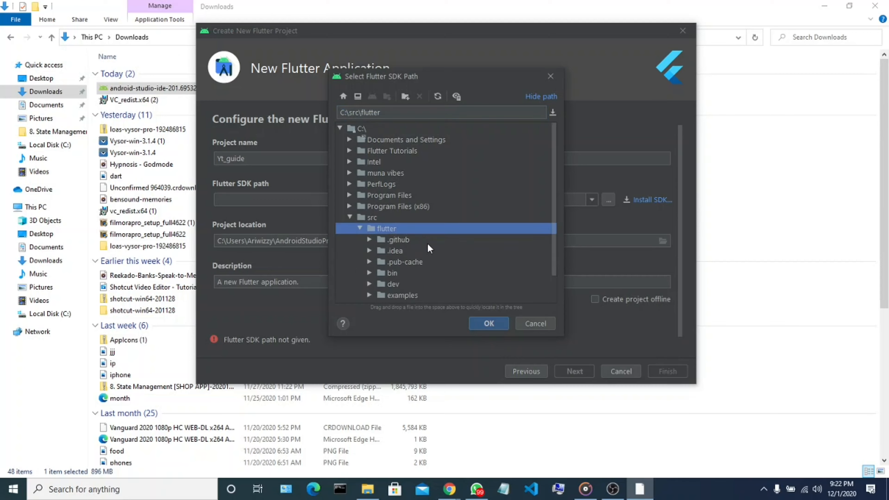
click(500, 324)
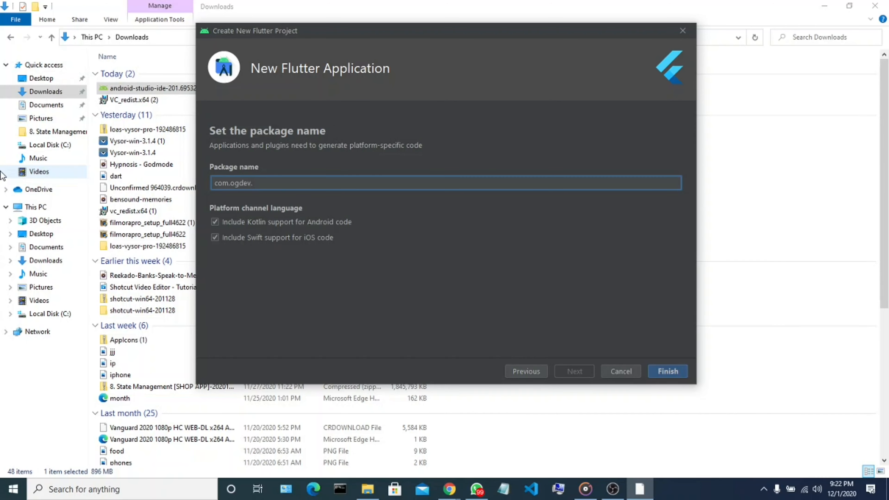
Set the package name to com.ogdev.youtube and finish creating the project
text(youtube)
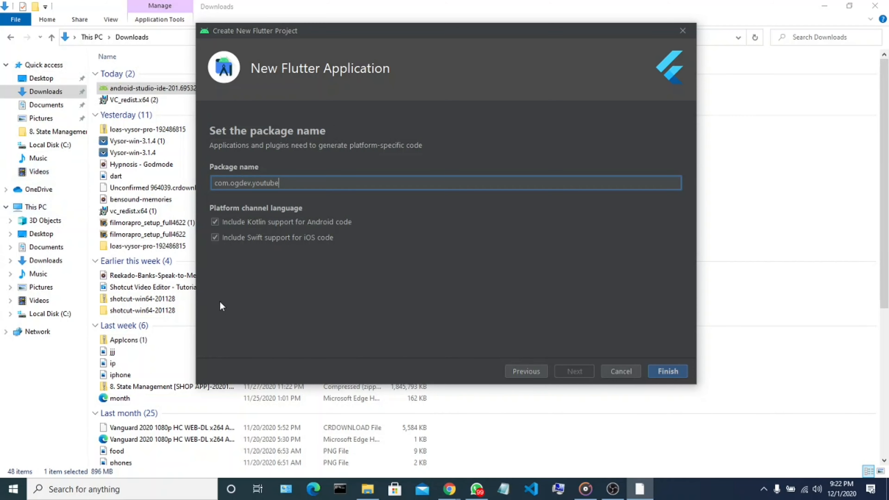
click(678, 372)
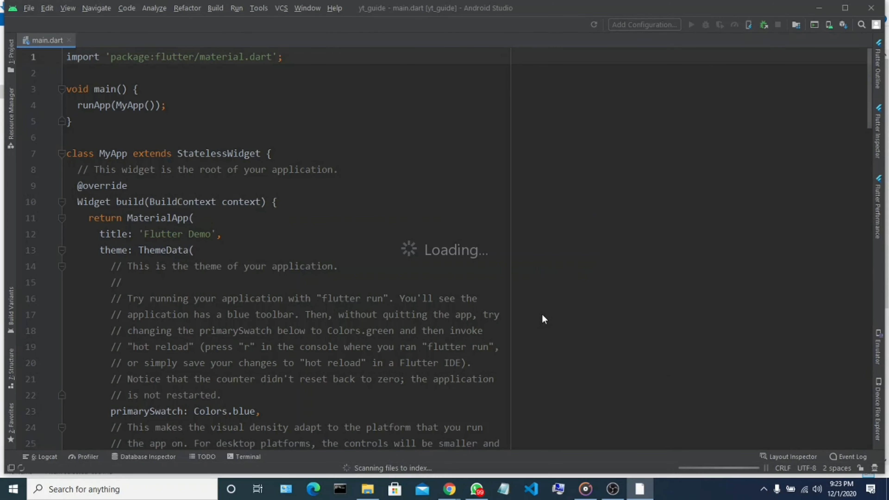
Maximize the project window and show a narrowed project tree with the yt_guide and lib folders expanded
click(542, 315)
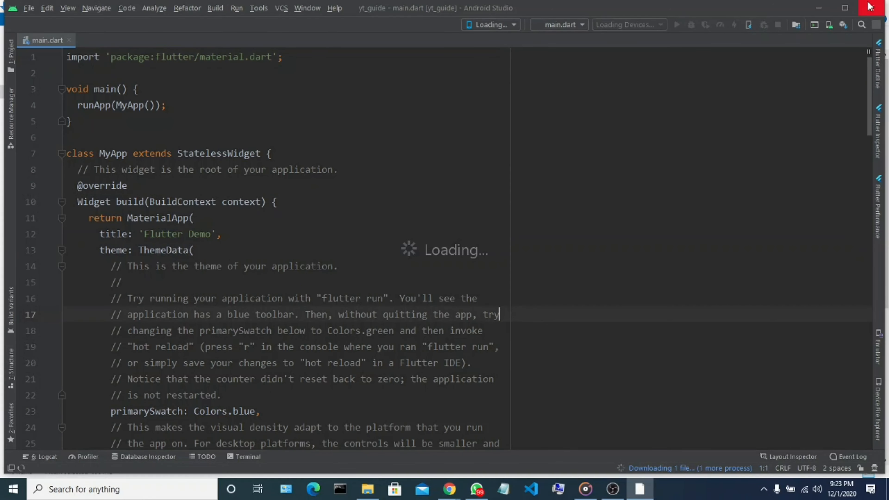
click(842, 11)
click(404, 149)
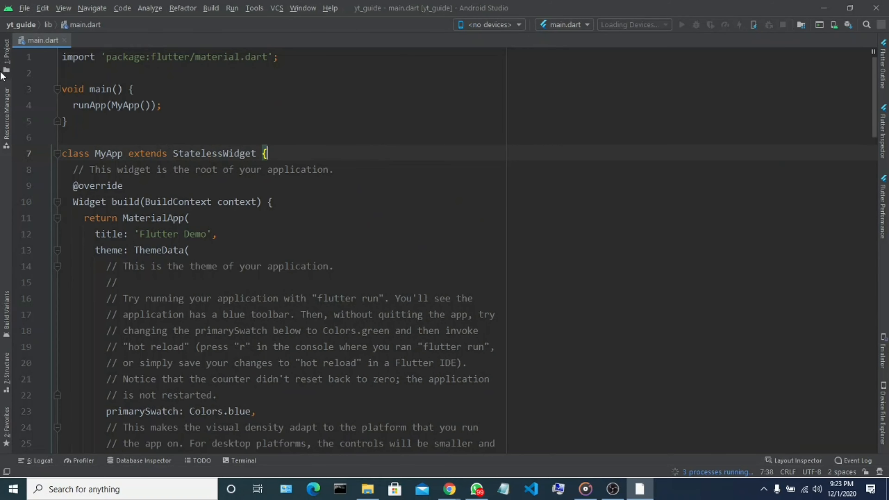
click(4, 69)
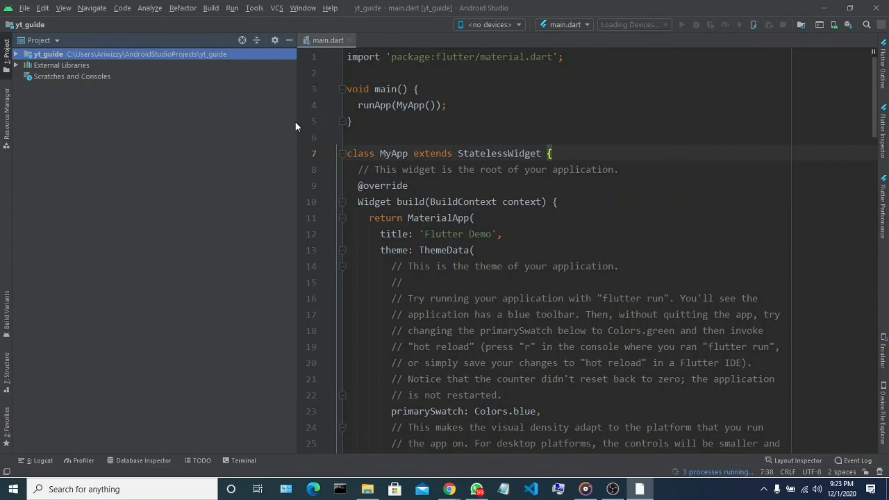
drag(295, 121, 176, 122)
click(17, 55)
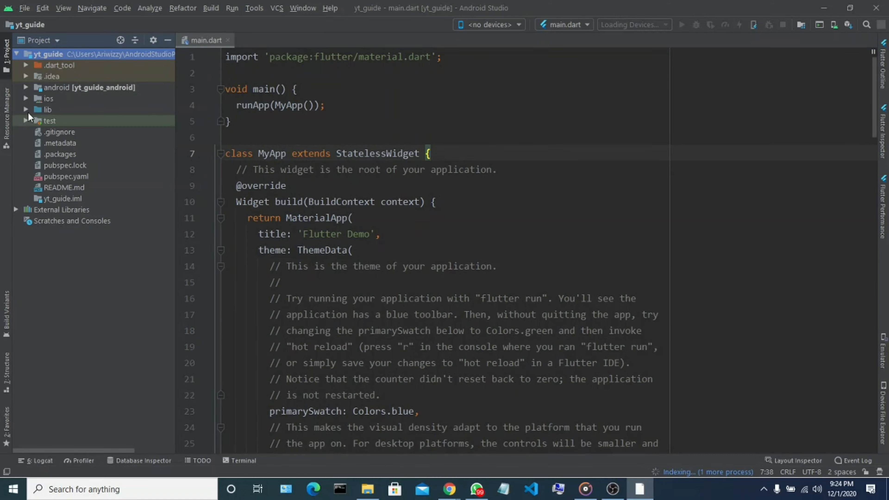
click(27, 110)
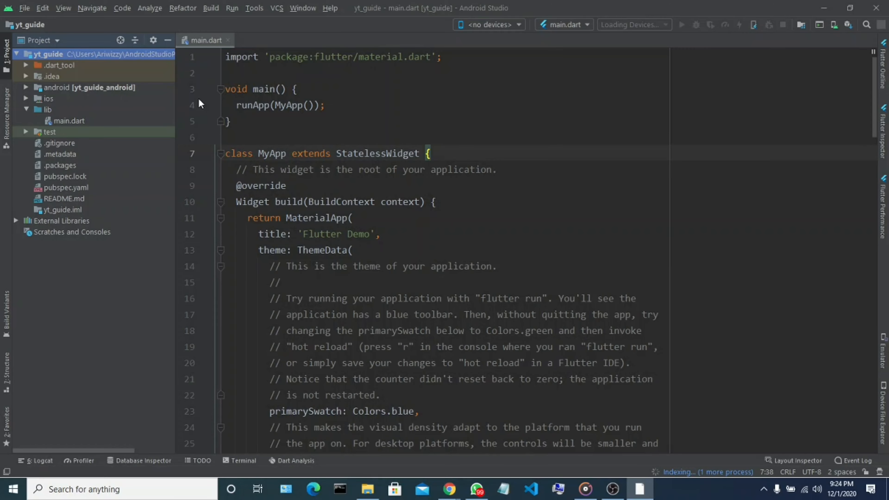
click(286, 136)
scroll(324, 175, down, 20)
scroll(325, 176, up, 20)
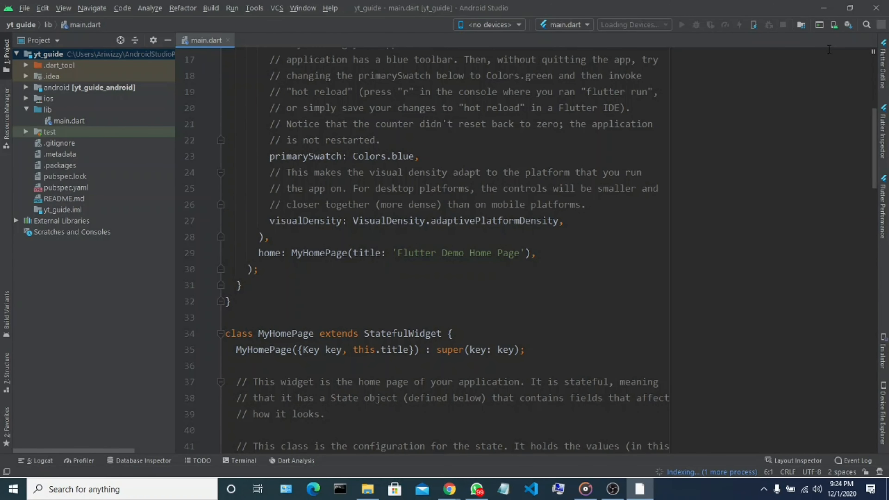
Start a new Android virtual device with the Pixel 4 phone as its hardware definition and continue to the system image selection
click(834, 25)
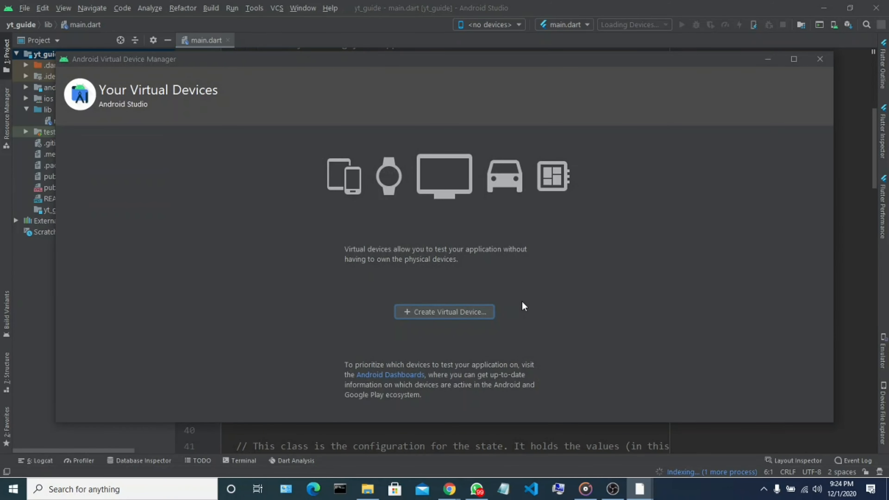
click(461, 311)
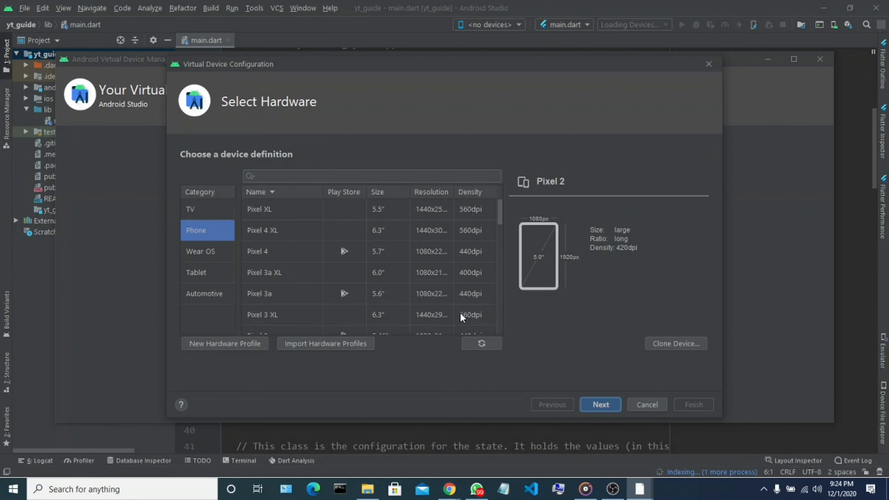
click(345, 254)
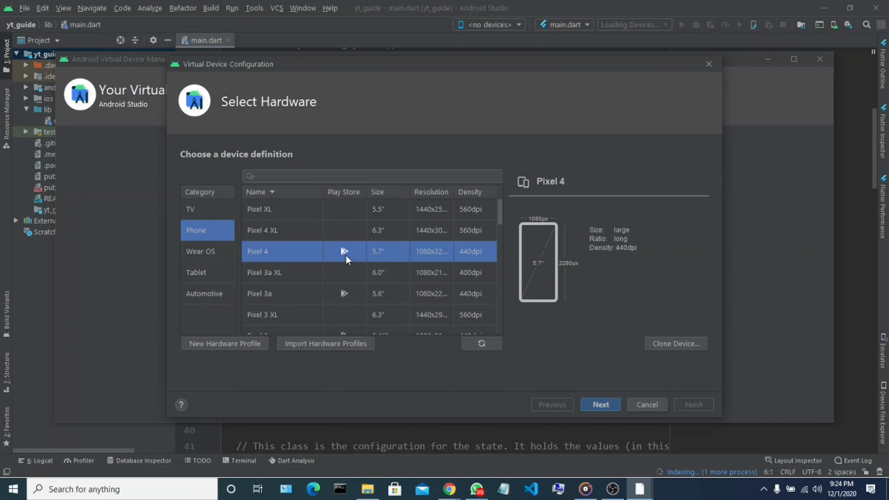
click(606, 405)
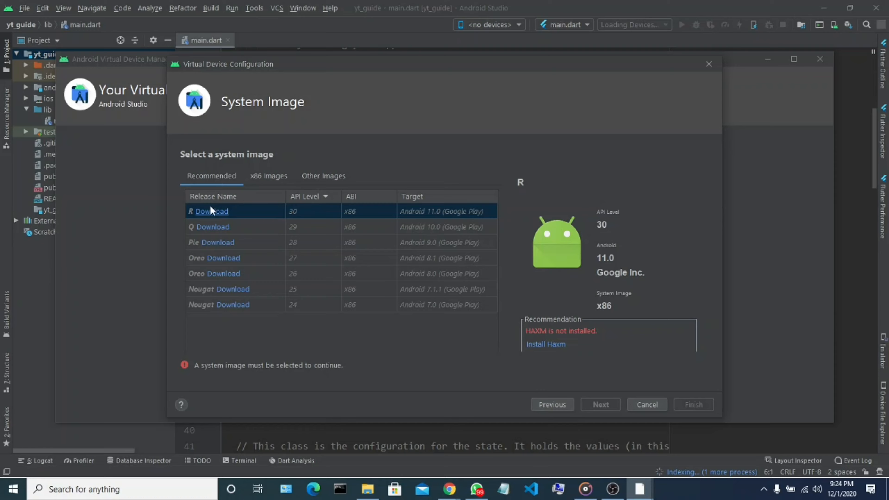
Start downloading the R system image (API level 30, x86), then close the installer and the virtual device windows
click(212, 212)
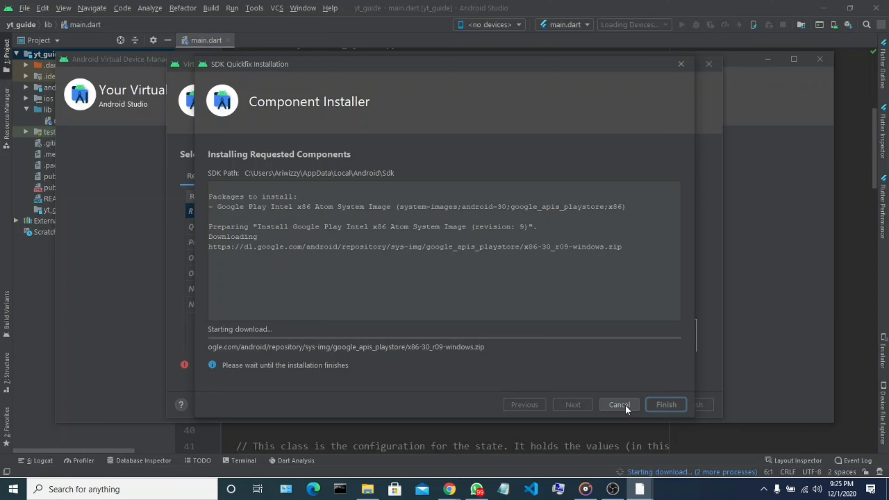
click(682, 64)
click(703, 67)
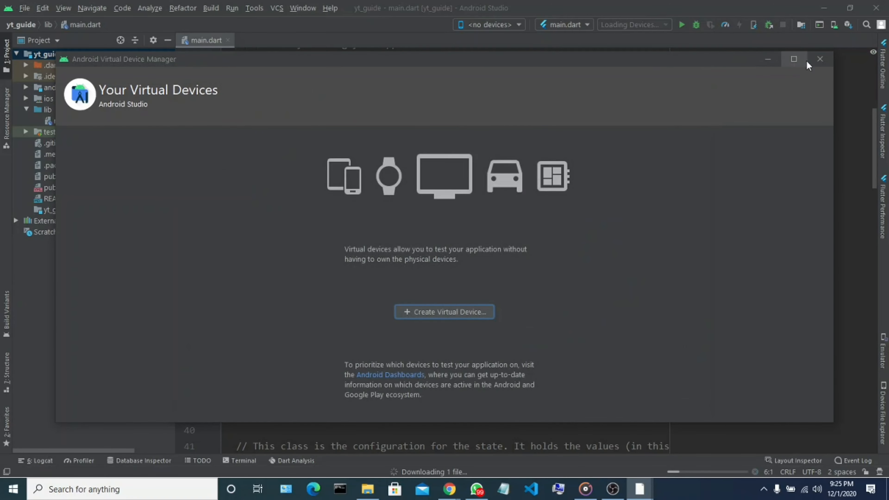
click(815, 64)
Examine the generated Flutter code in main.dart, from the main function to the end of the home page widget
click(661, 91)
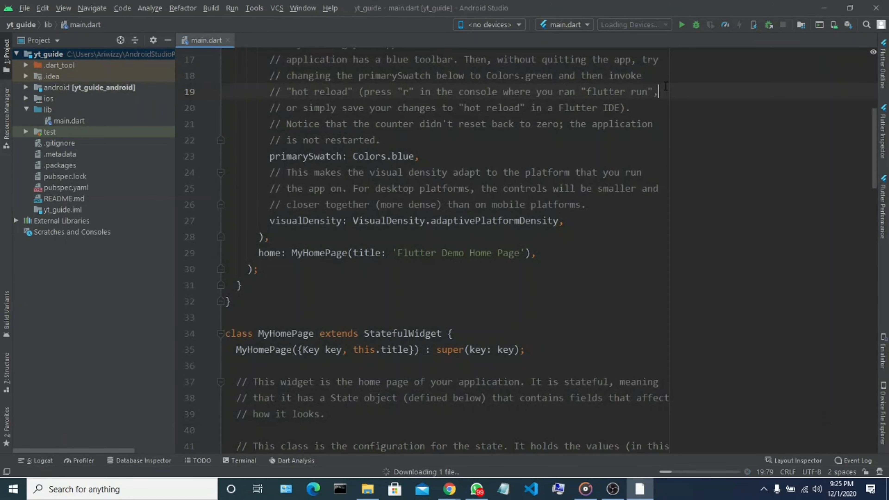
scroll(665, 88, up, 5)
scroll(665, 86, down, 20)
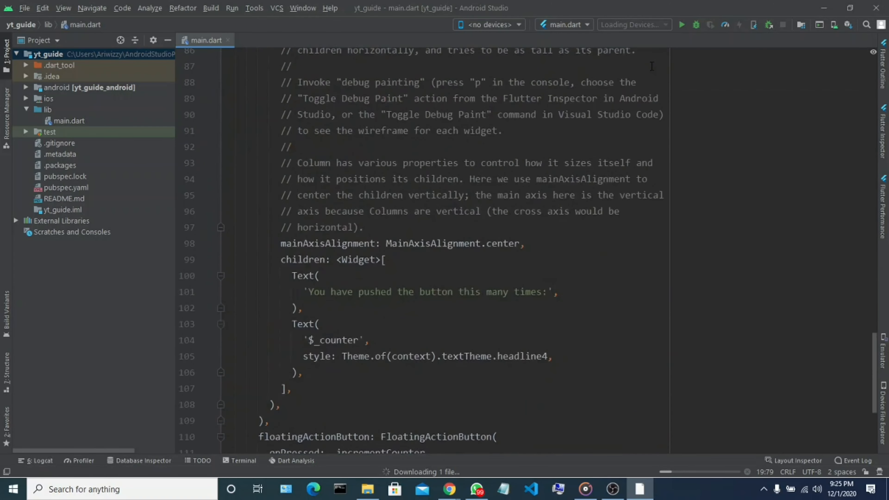
scroll(646, 74, up, 20)
scroll(646, 74, up, 7)
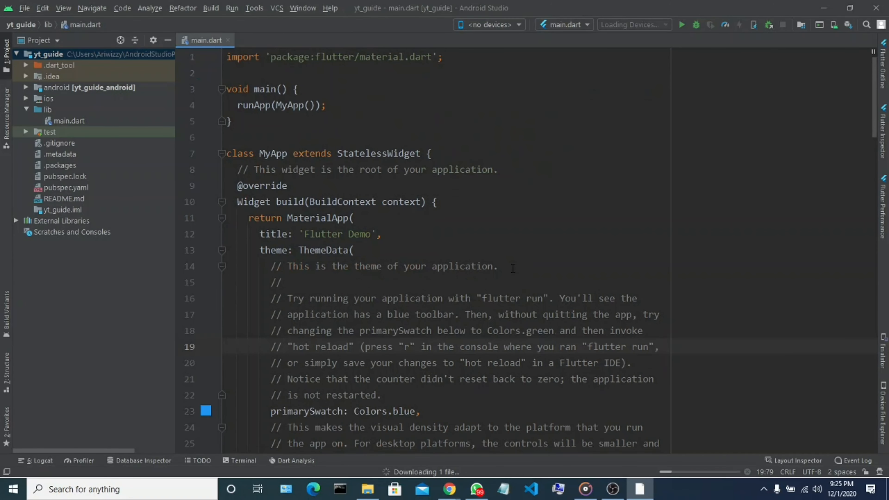
click(498, 266)
click(510, 122)
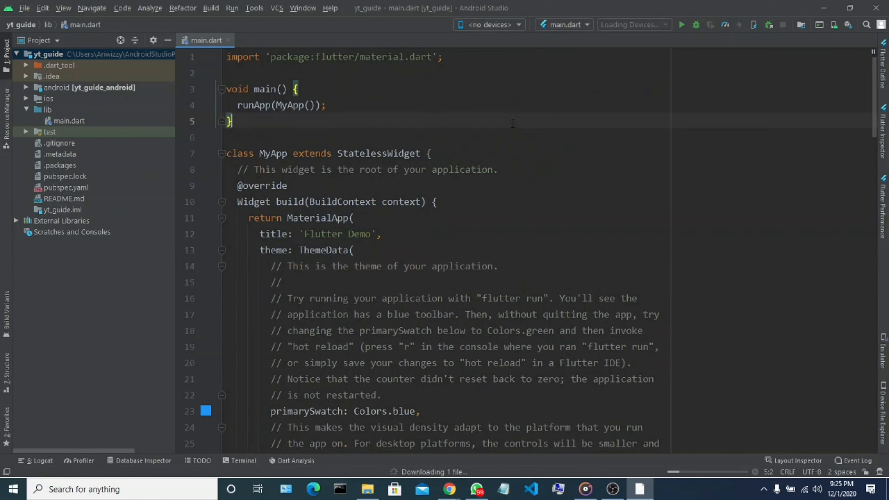
scroll(511, 122, down, 17)
scroll(511, 122, down, 10)
scroll(517, 151, up, 20)
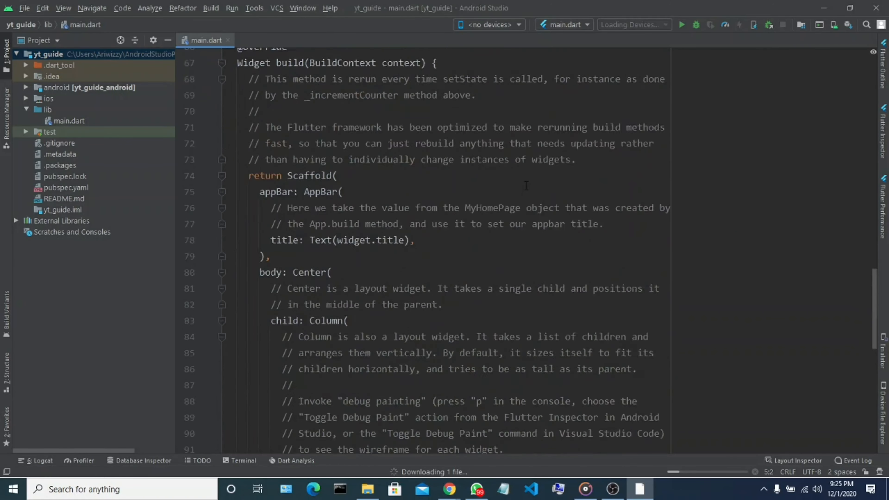
scroll(526, 183, down, 20)
scroll(526, 185, down, 2)
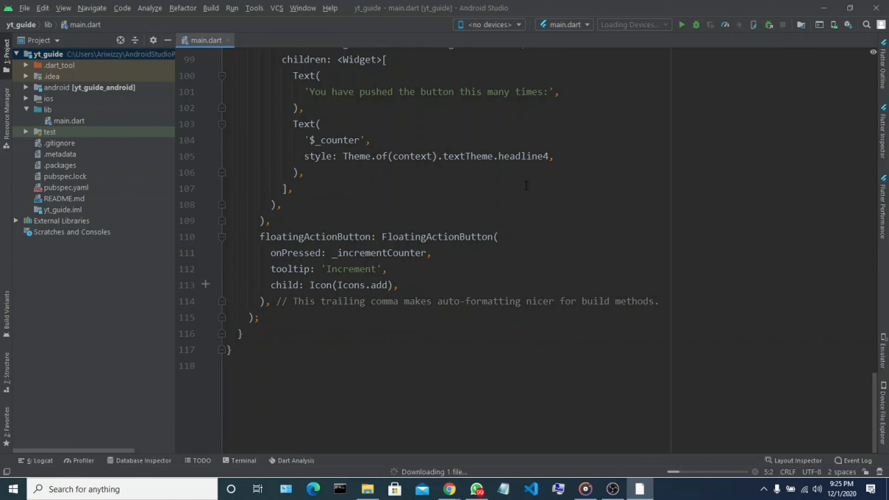